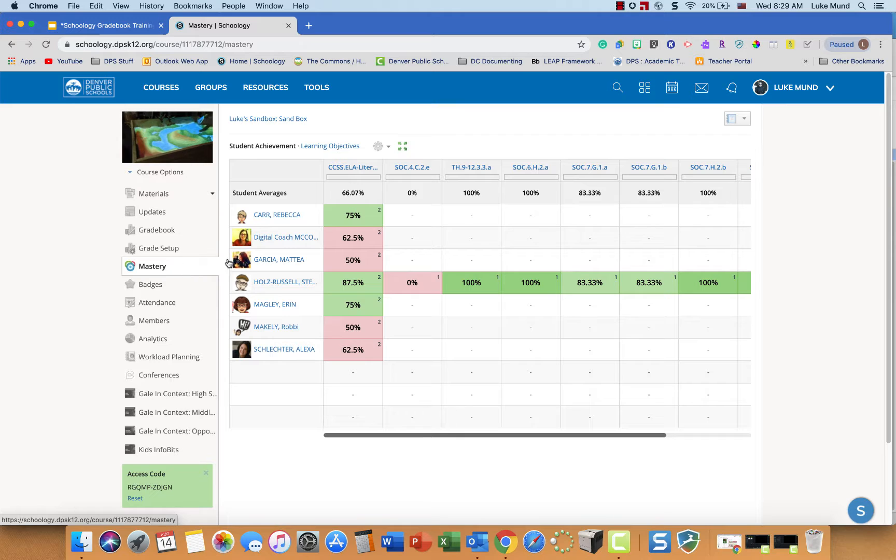
# - Open the mastery settings, review the achievement levels, keep Decaying Average for grading overall learning objectives, and save
pyautogui.click(379, 148)
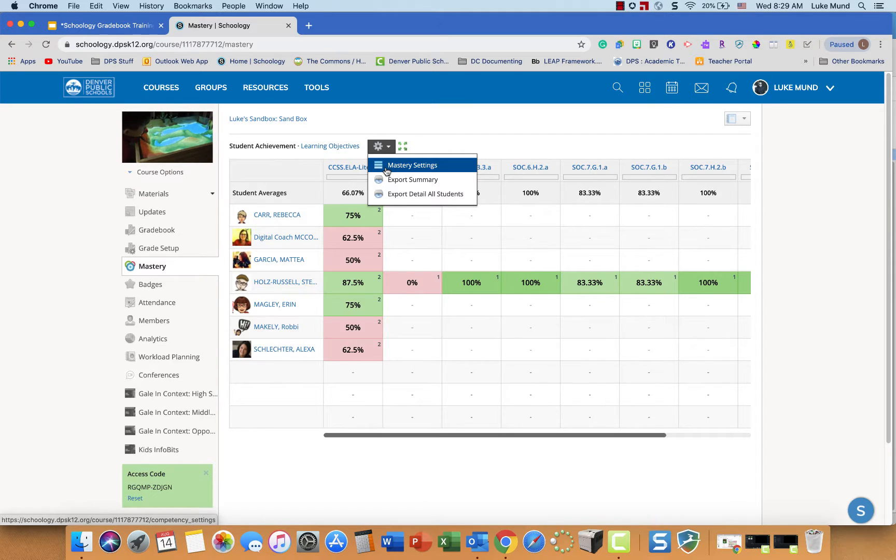
pyautogui.click(412, 164)
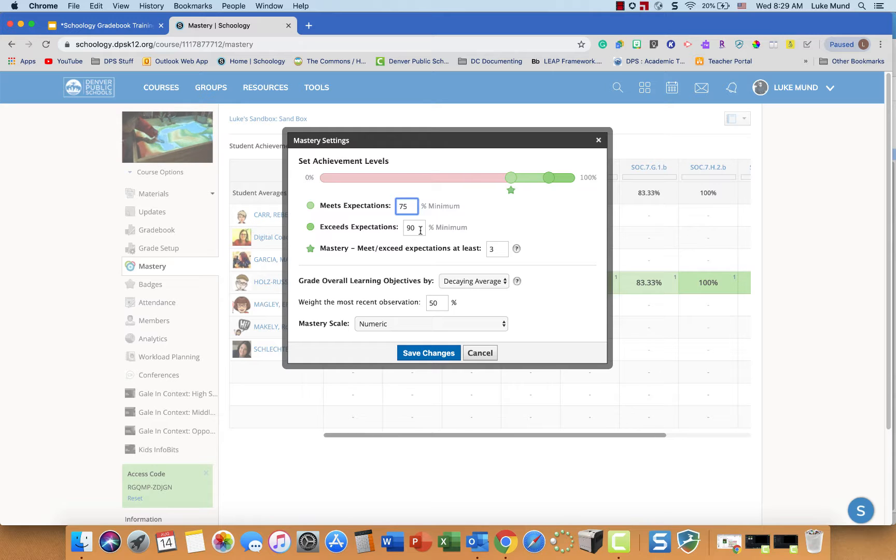
pyautogui.click(419, 228)
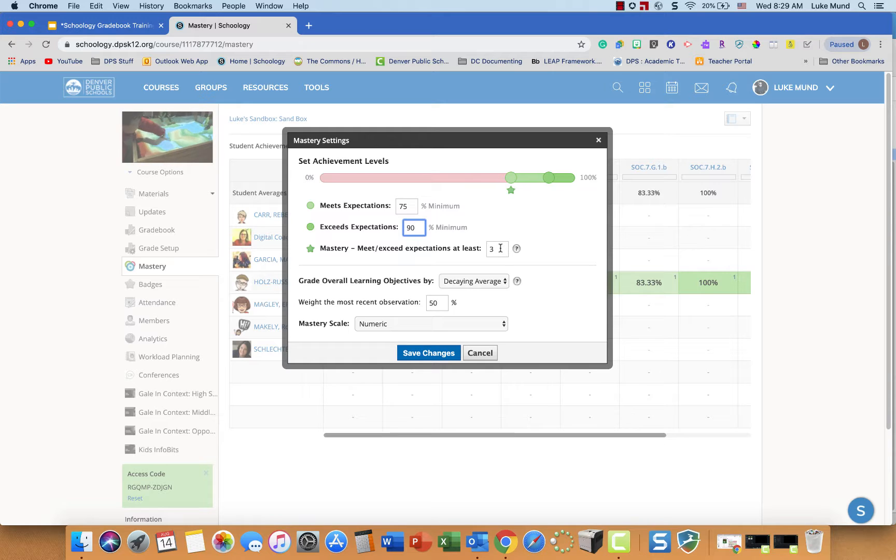
pyautogui.moveTo(501, 248); pyautogui.dragTo(487, 249)
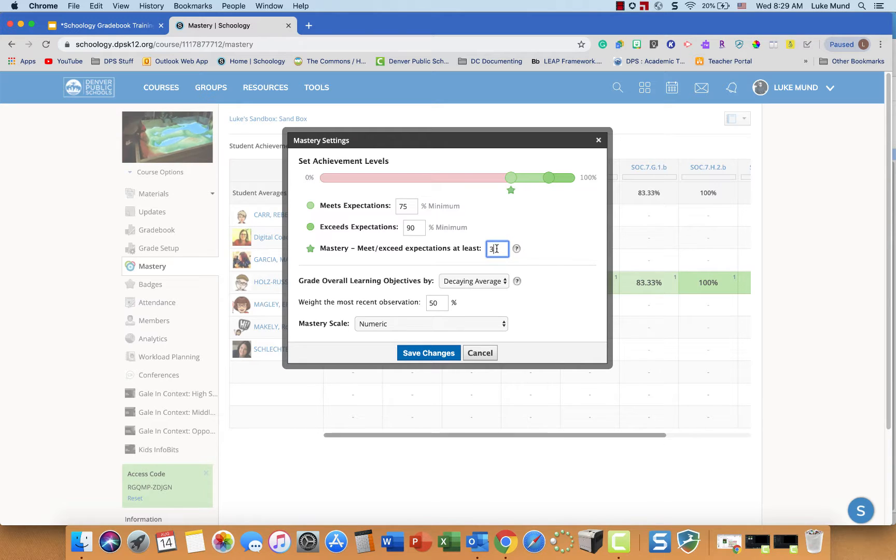
pyautogui.click(498, 284)
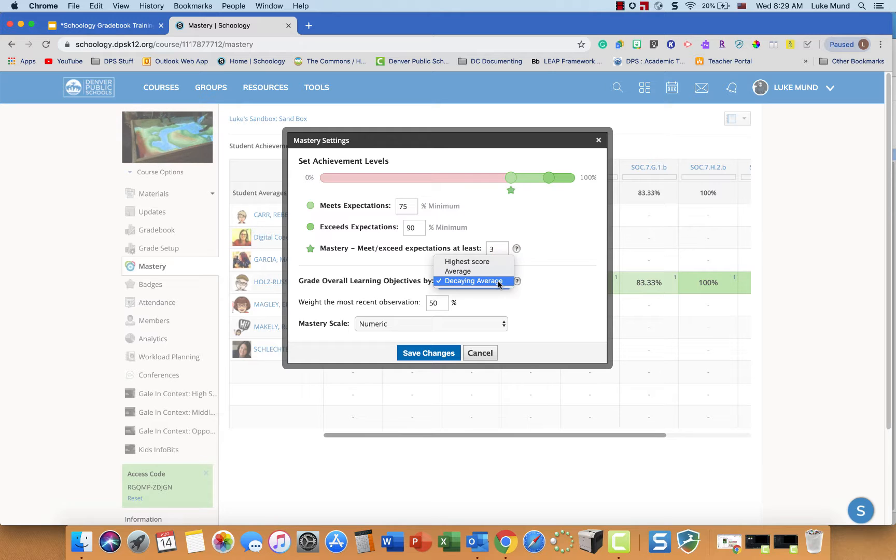
pyautogui.click(492, 281)
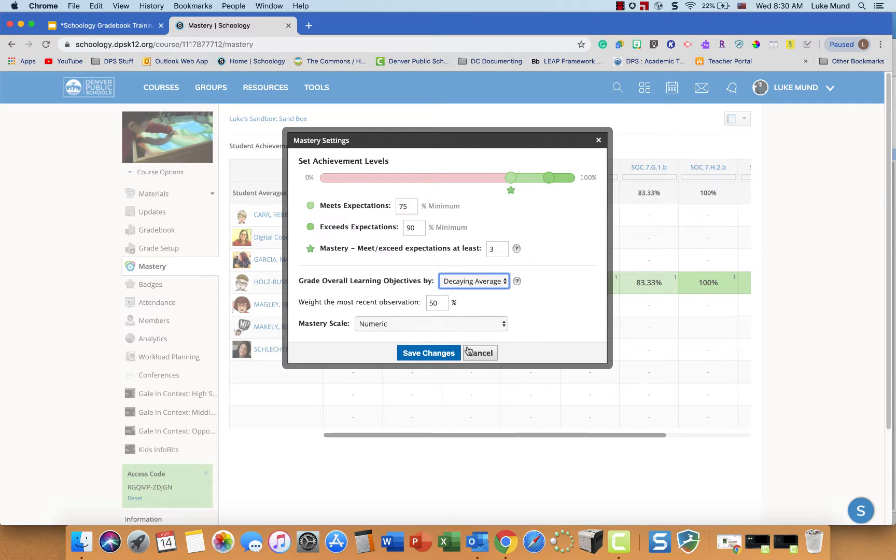
pyautogui.click(445, 354)
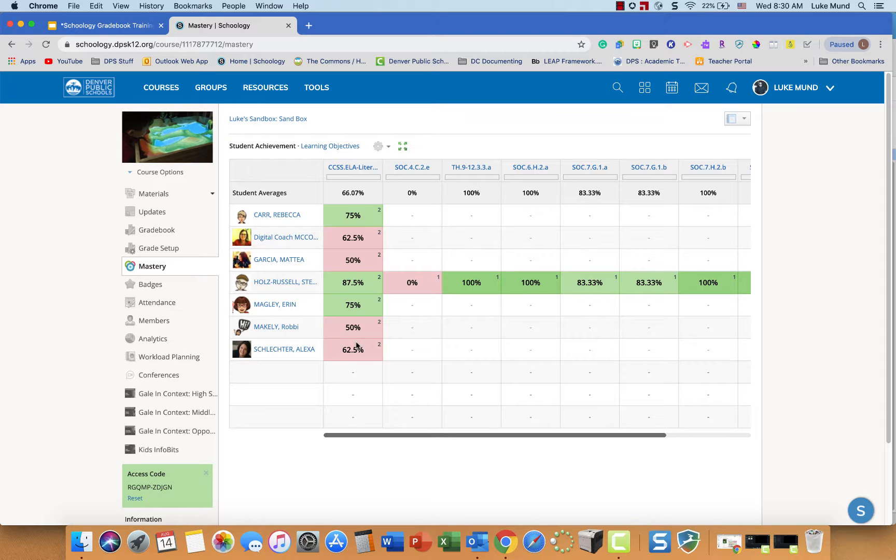
# - Start a new discussion in the course materials with the title "Bud not Buddy"
pyautogui.click(155, 194)
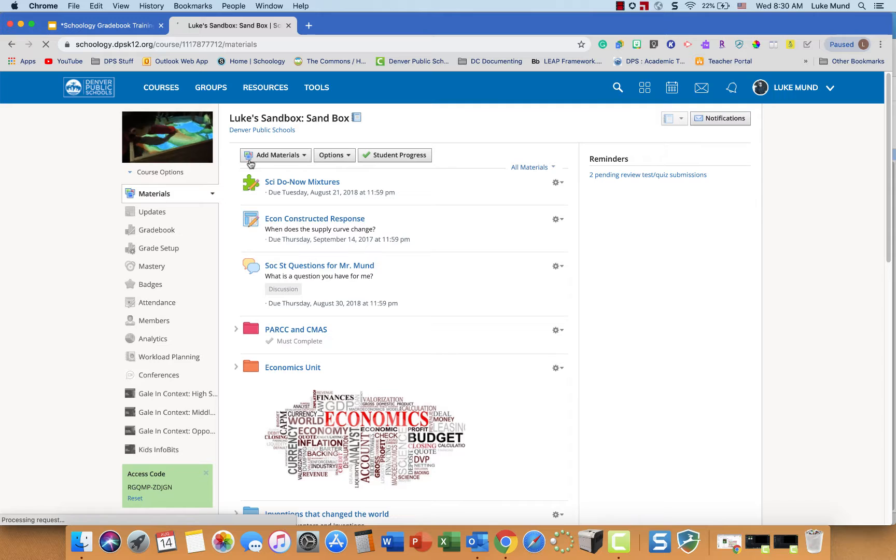
pyautogui.click(250, 161)
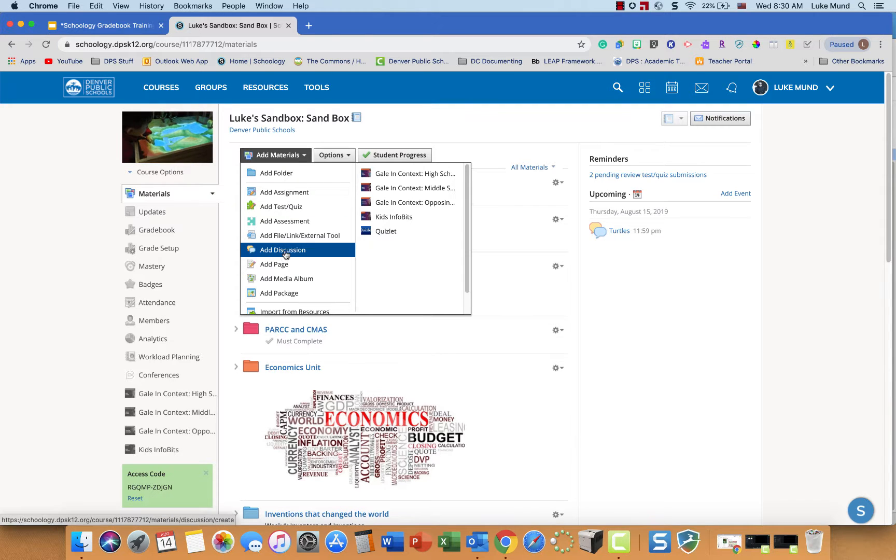
pyautogui.click(284, 250)
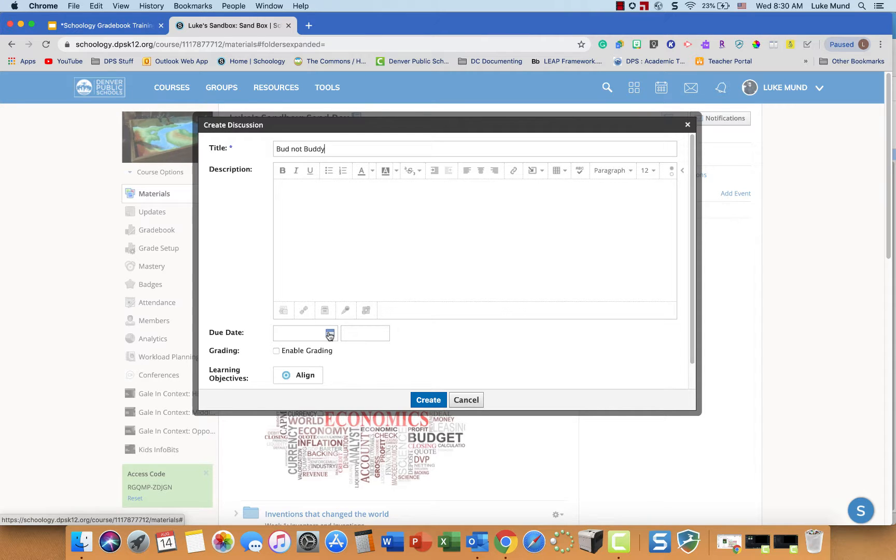
pyautogui.click(313, 215)
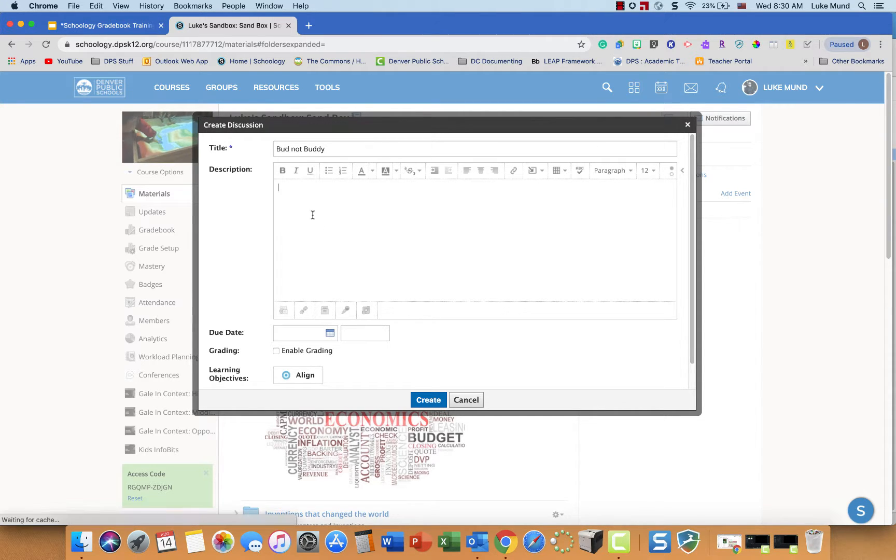
# - Set the discussion's due date to 8/16/19 and enable grading in the Assessments category
pyautogui.click(330, 332)
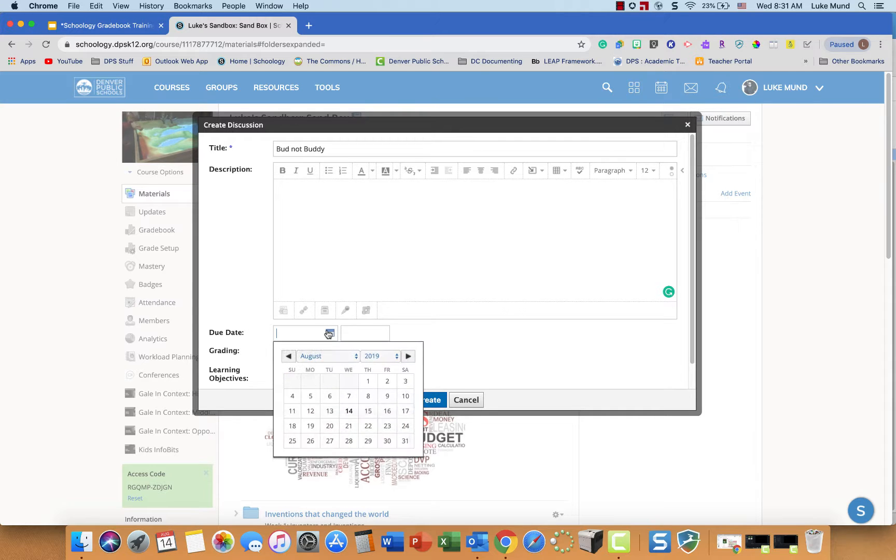
pyautogui.click(388, 411)
pyautogui.click(277, 349)
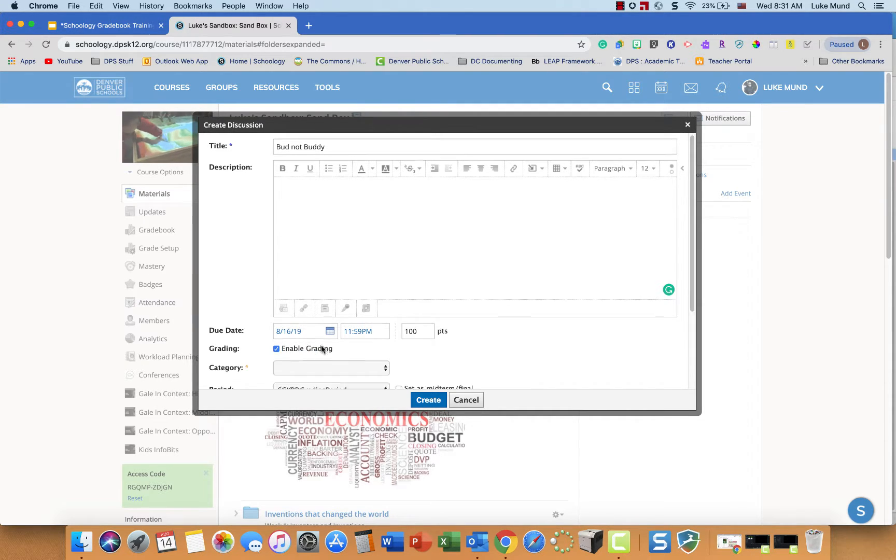
pyautogui.scroll(-3, 322, 349)
pyautogui.click(326, 262)
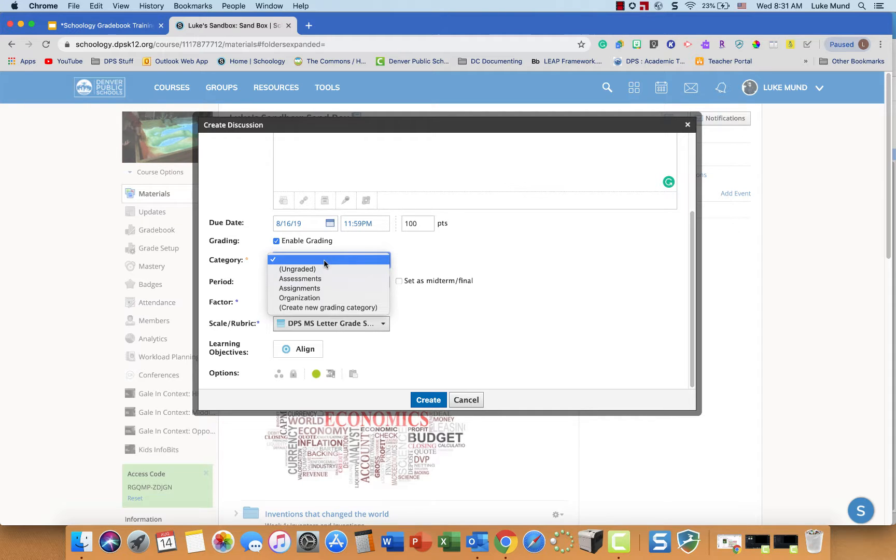
pyautogui.click(326, 278)
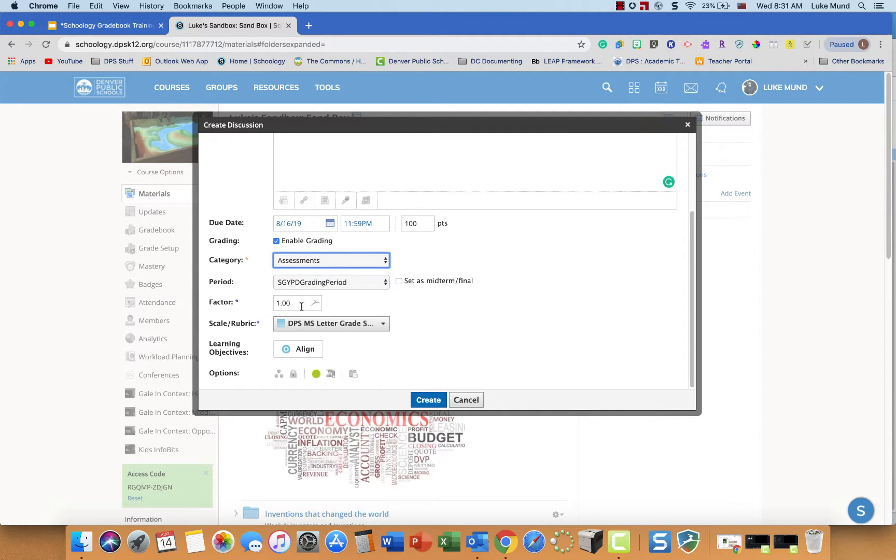
# - Align the discussion with the Common Core Grade 6 English Language Arts literature objective CCSS.ELA-Literacy.RL.6.2
pyautogui.click(299, 351)
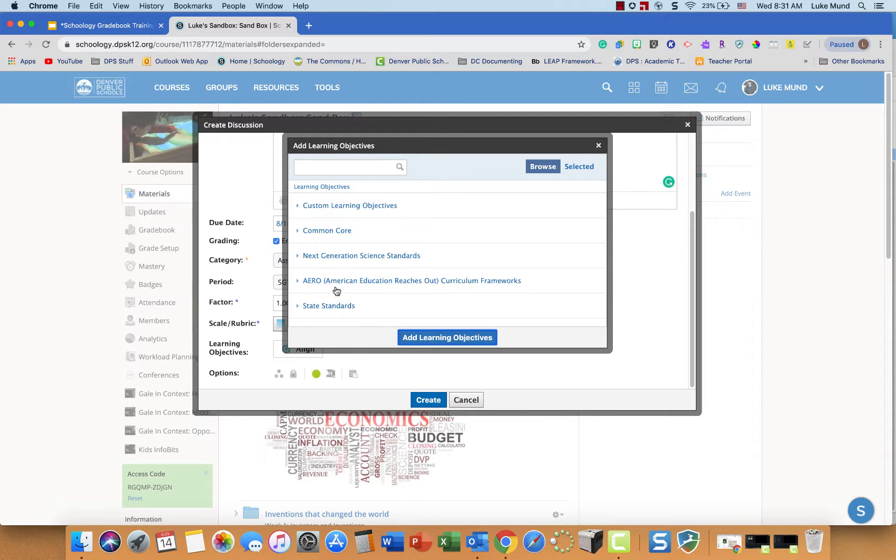
pyautogui.click(330, 232)
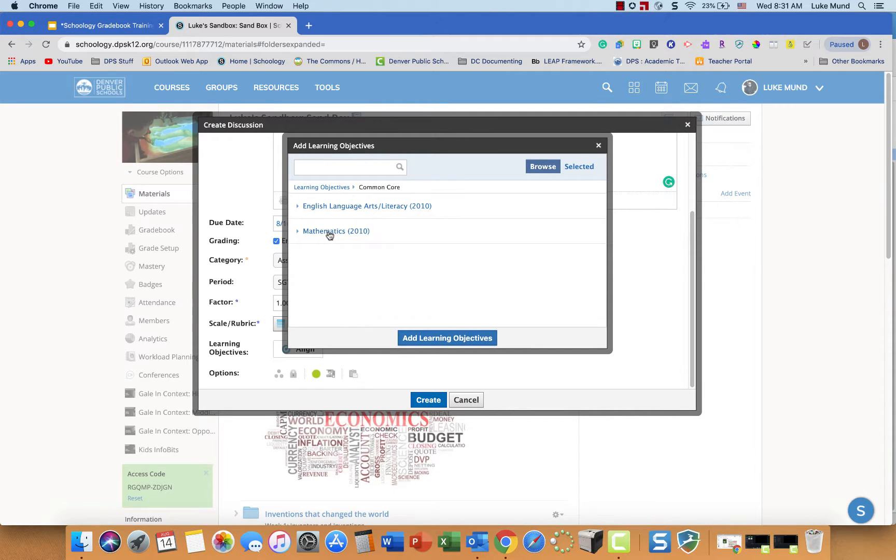
pyautogui.click(332, 209)
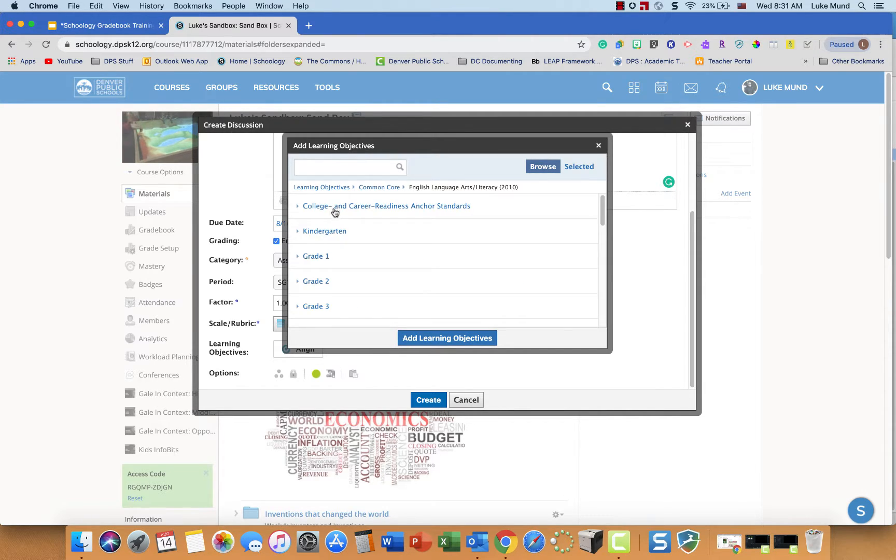
pyautogui.scroll(-4, 330, 277)
pyautogui.click(332, 300)
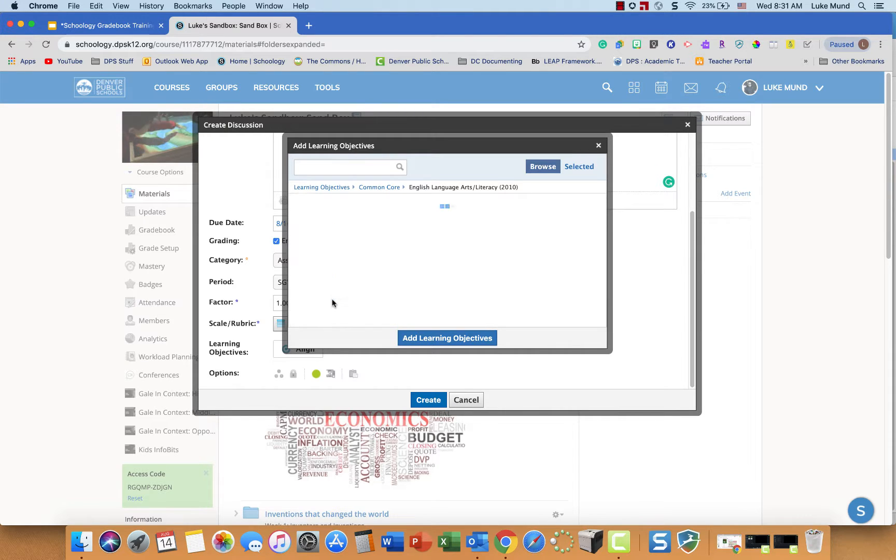
pyautogui.click(334, 213)
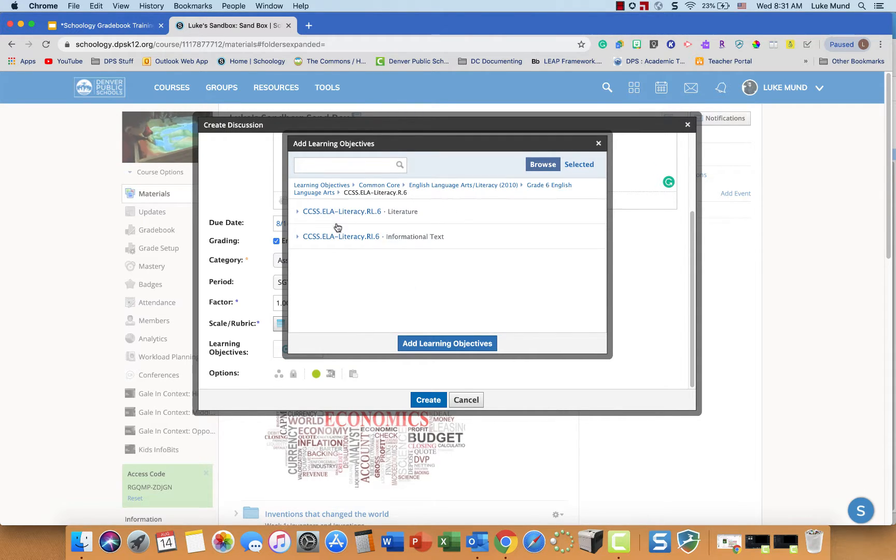
pyautogui.click(338, 213)
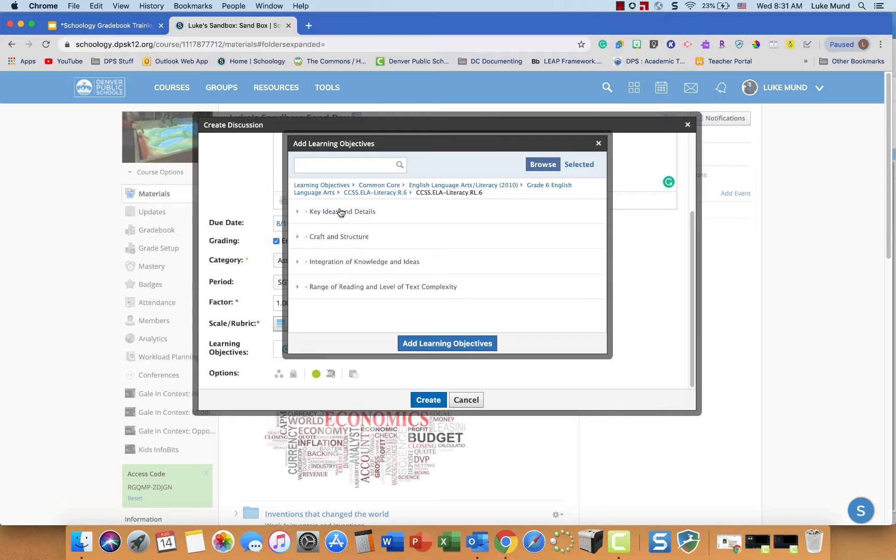
pyautogui.click(340, 212)
pyautogui.click(337, 254)
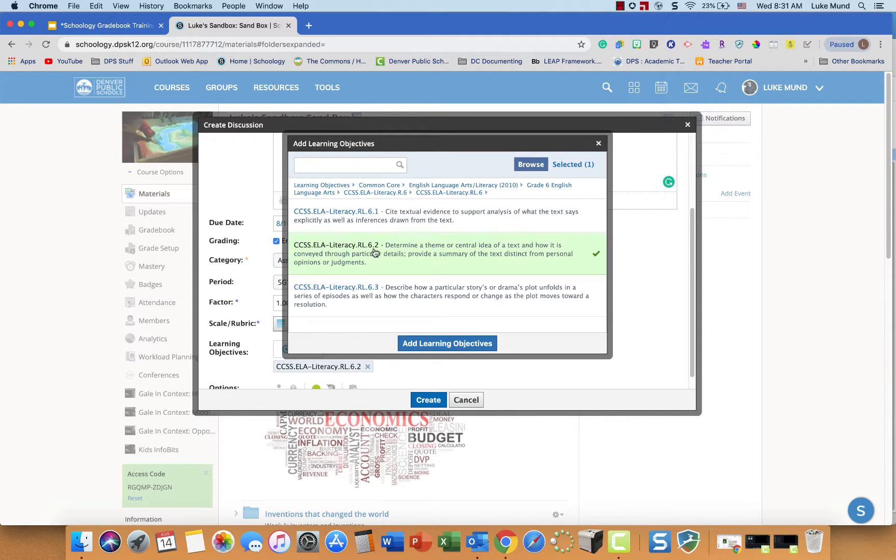
pyautogui.click(427, 345)
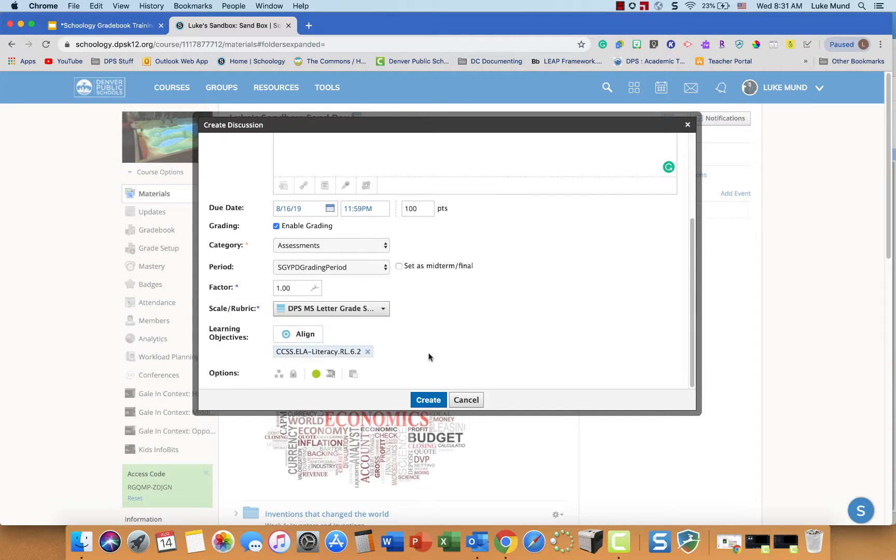
# - Recheck the aligned learning objective and the discussion's settings, and create the discussion
pyautogui.click(310, 337)
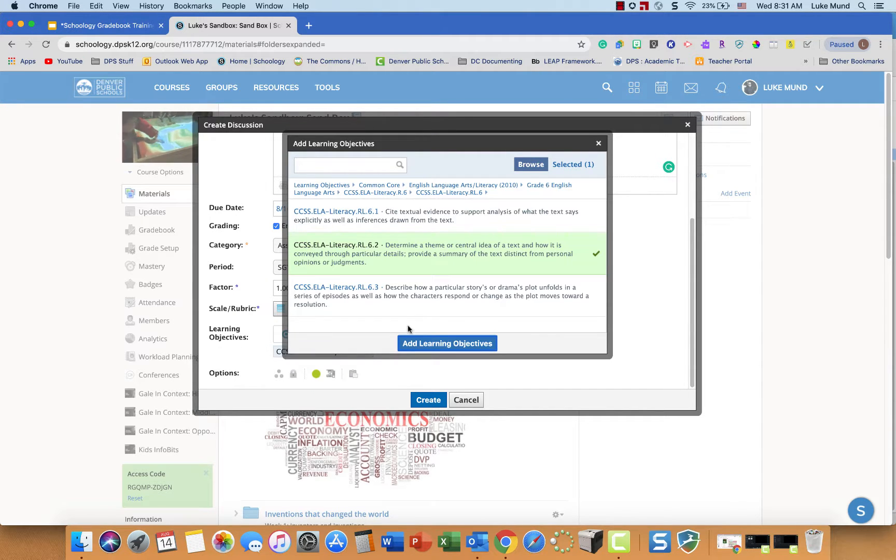
pyautogui.click(599, 144)
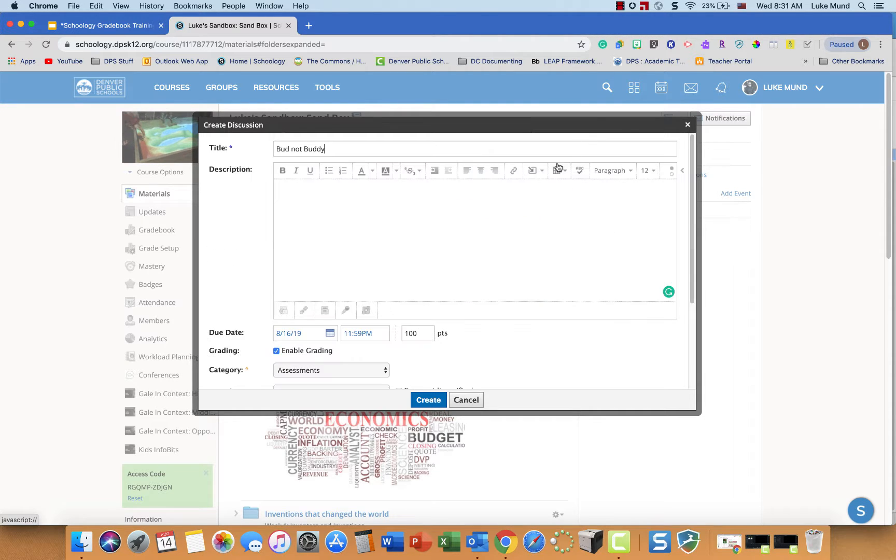
pyautogui.scroll(-3, 495, 331)
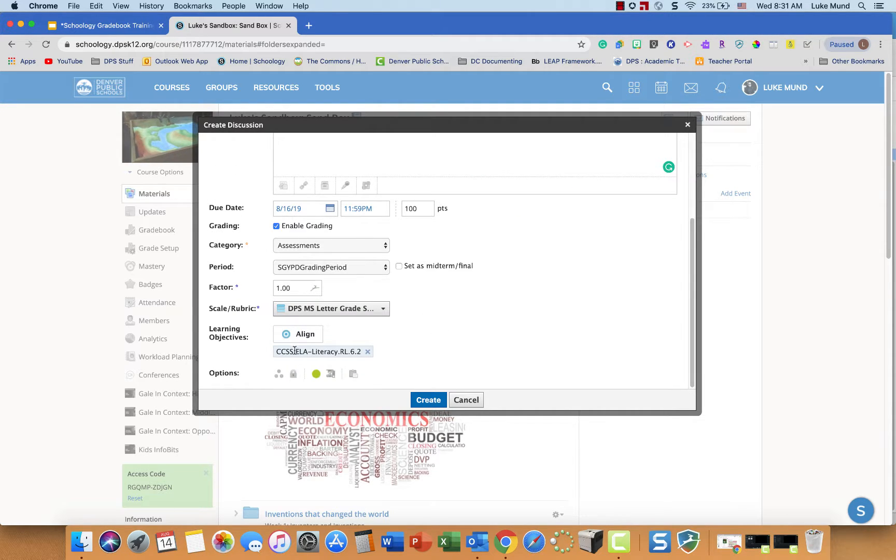
pyautogui.scroll(3, 436, 267)
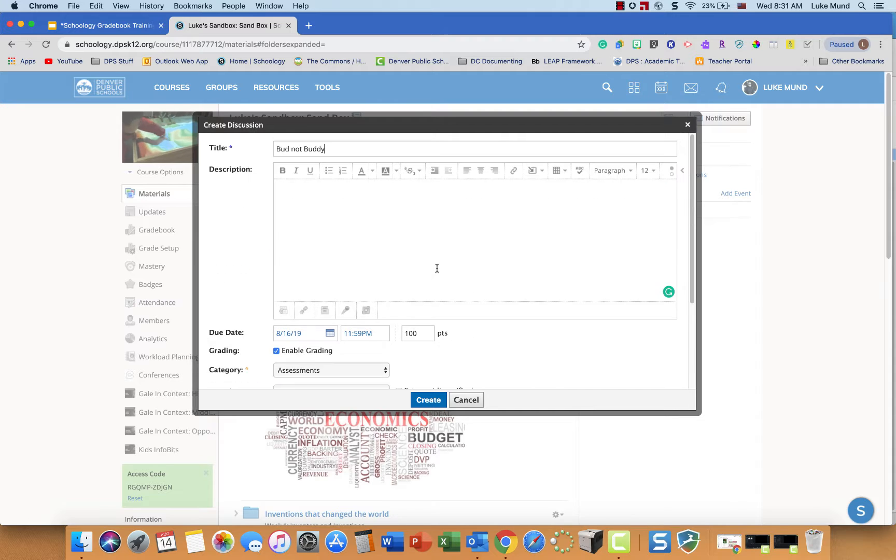
pyautogui.scroll(-3, 436, 267)
pyautogui.click(429, 400)
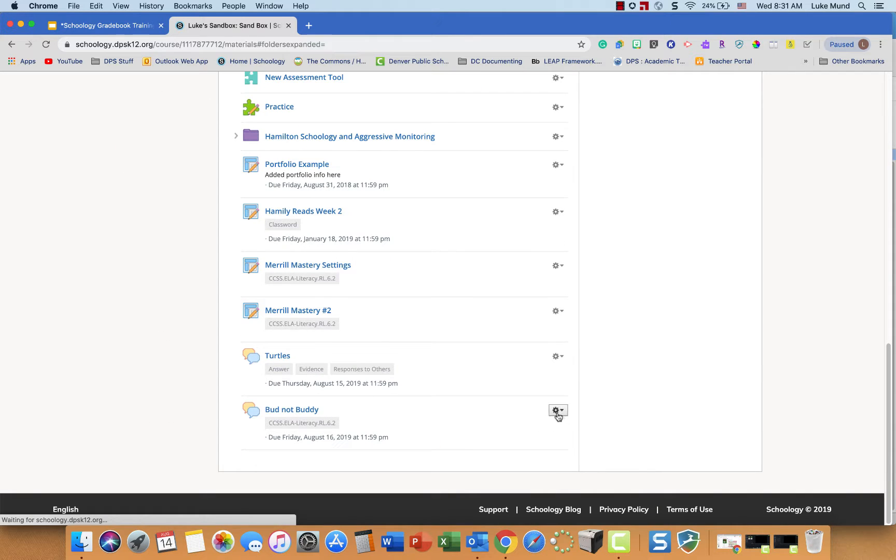
# - Edit the Bud not Buddy discussion so it is worth 4 points, and save the changes
pyautogui.click(558, 411)
pyautogui.click(565, 428)
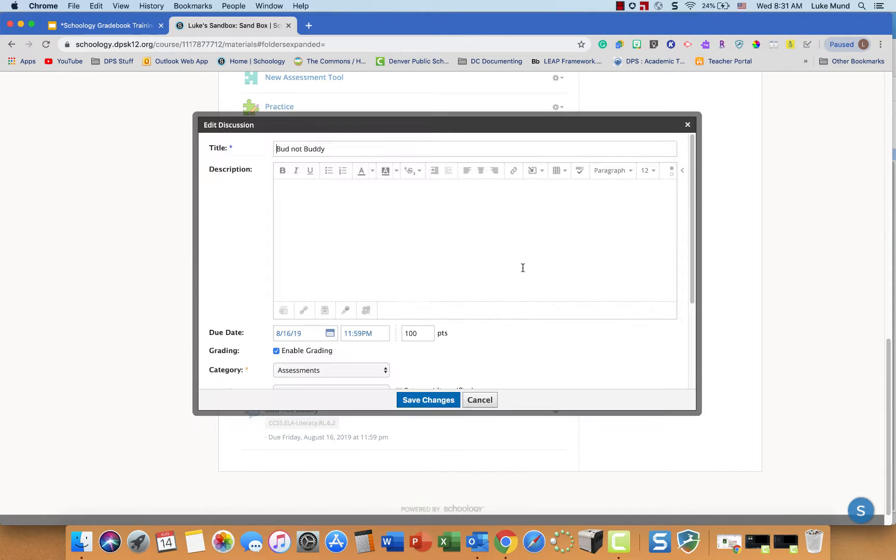
pyautogui.write('4')
pyautogui.click(434, 403)
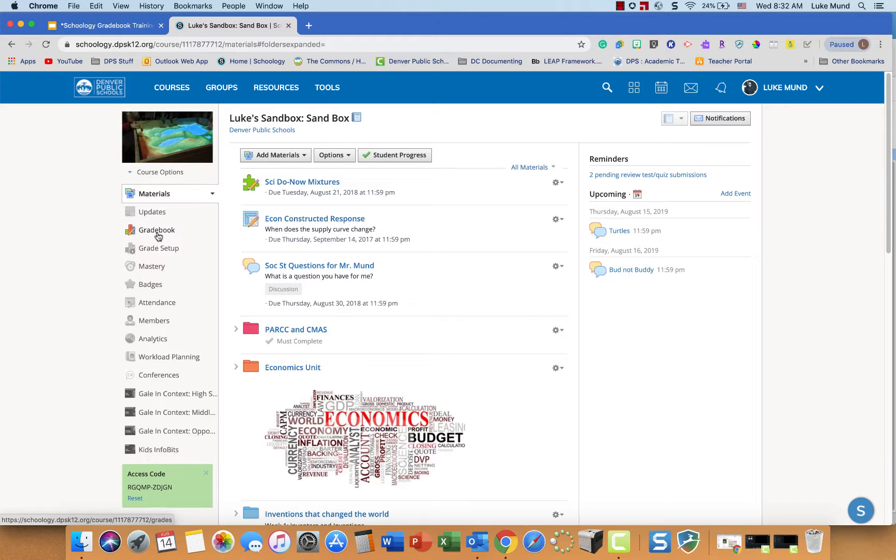
# - In the gradebook, enter Bud not Buddy scores of 2, 2, 3, 4, 4, 3 and 2 for the seven students, listed from first to last
pyautogui.click(157, 231)
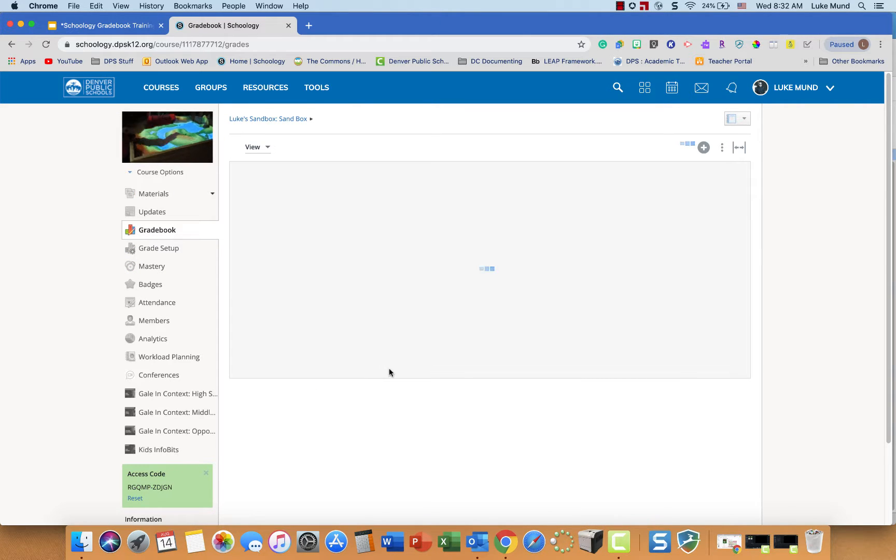
pyautogui.moveTo(442, 426); pyautogui.dragTo(726, 424)
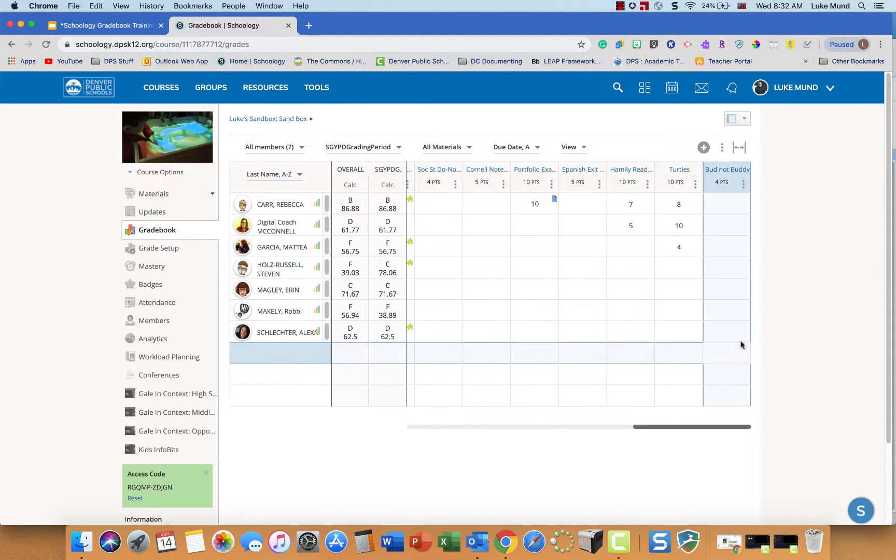
pyautogui.click(727, 332)
pyautogui.write('2')
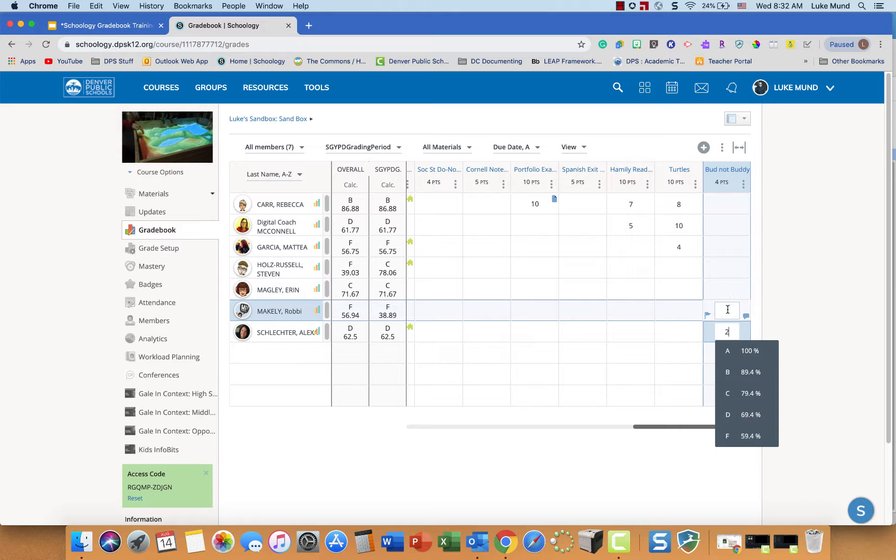
pyautogui.click(727, 310)
pyautogui.click(728, 289)
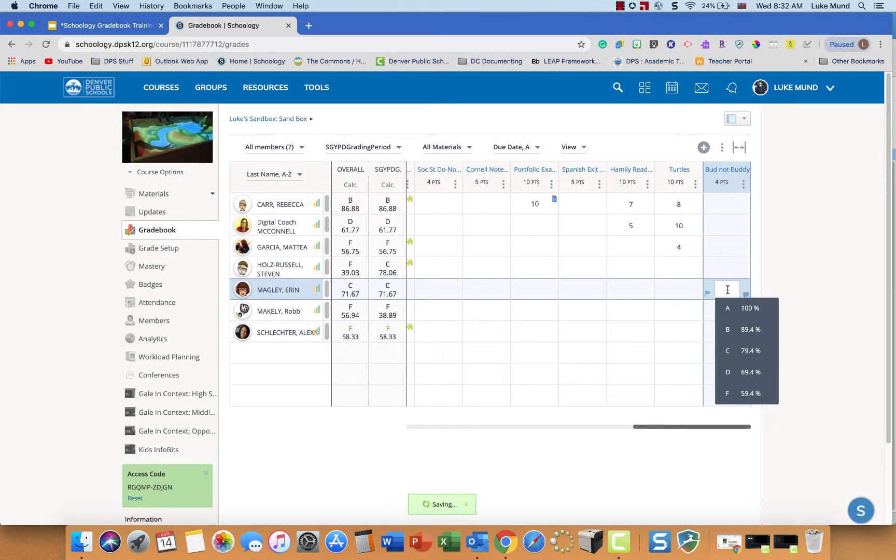
pyautogui.click(728, 268)
pyautogui.write('4')
pyautogui.click(724, 247)
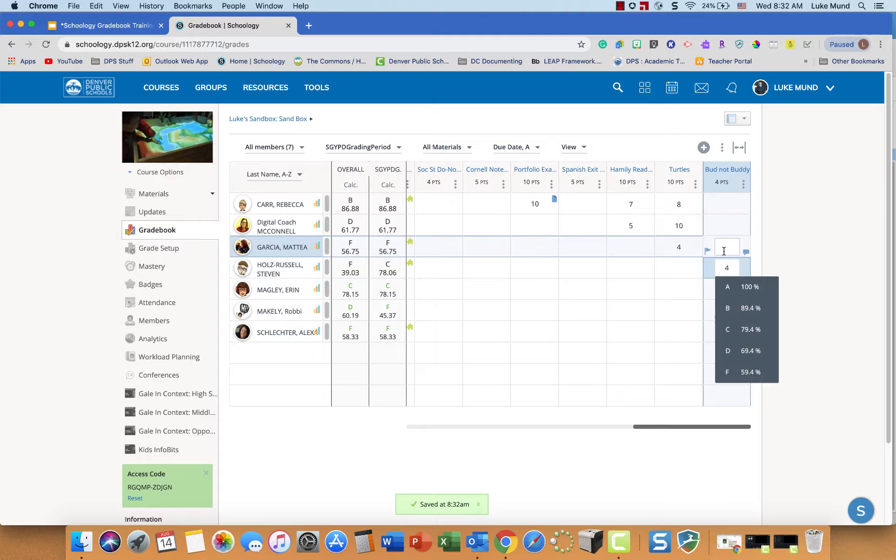
pyautogui.click(728, 226)
pyautogui.click(728, 204)
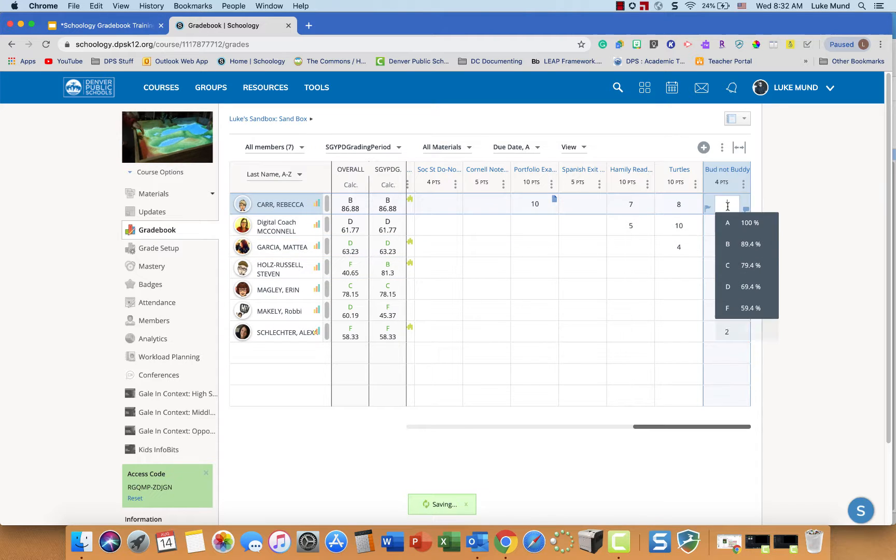
pyautogui.write('2')
pyautogui.click(840, 306)
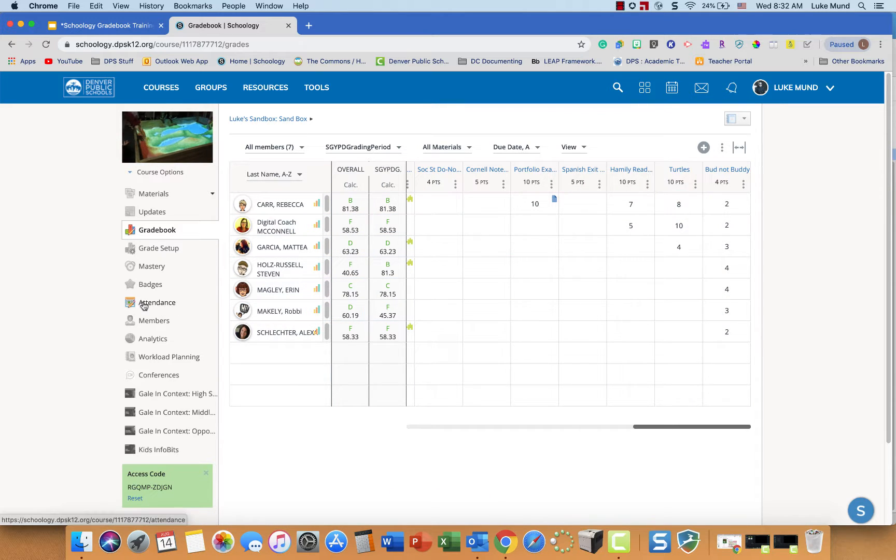
# - Review the students' mastery of the CCSS.ELA-Literacy objective, checking individual aligned scores, and open the objective's breakdown by assignment
pyautogui.click(149, 268)
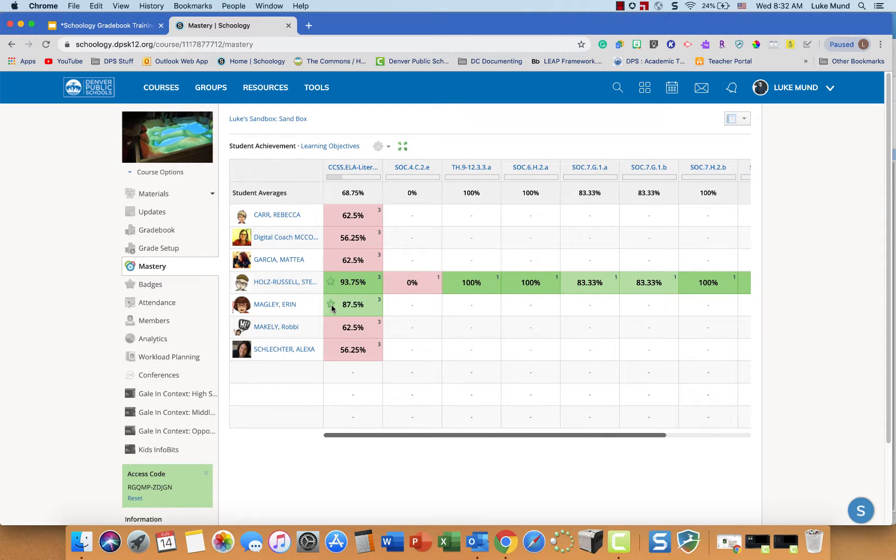
pyautogui.moveTo(332, 308)
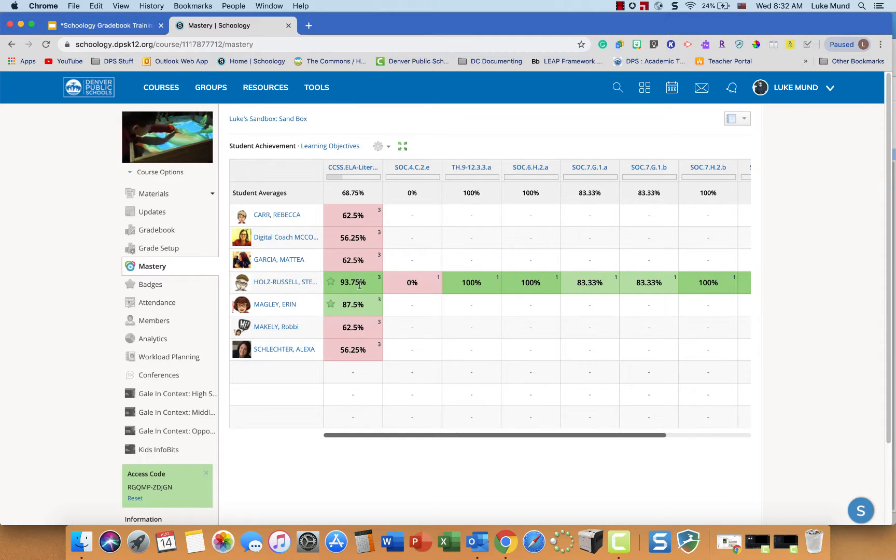
pyautogui.moveTo(379, 280)
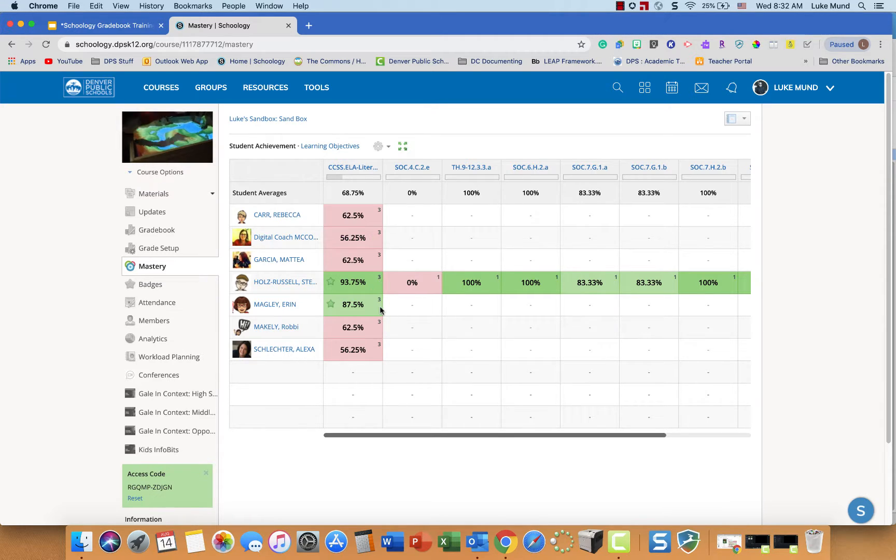
pyautogui.moveTo(380, 302)
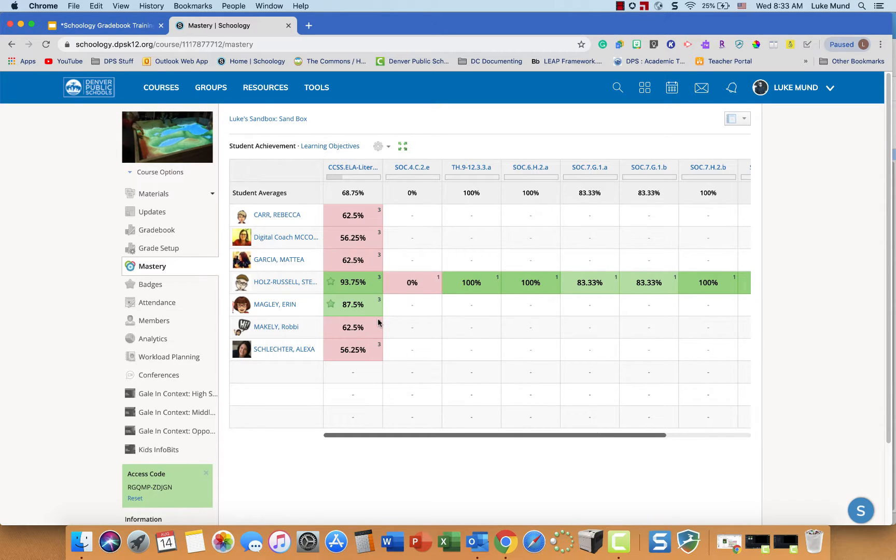
pyautogui.moveTo(379, 321)
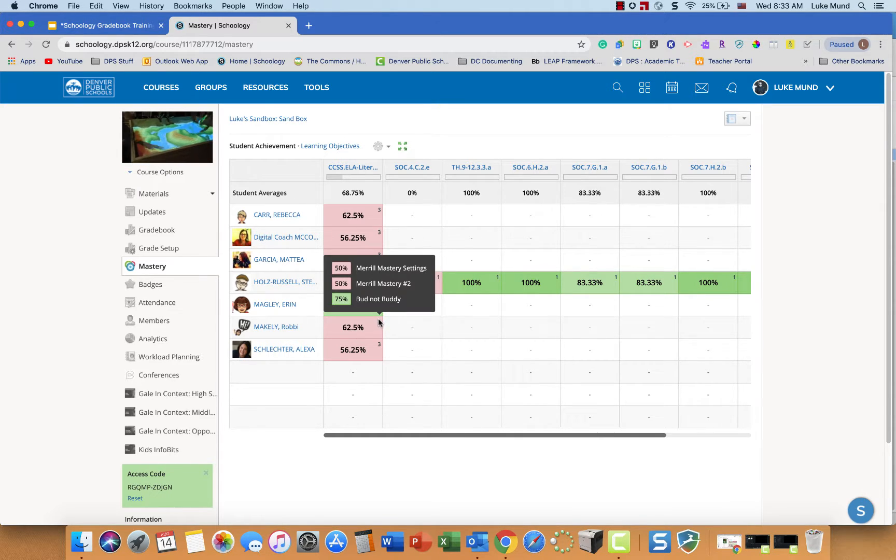
pyautogui.moveTo(379, 347)
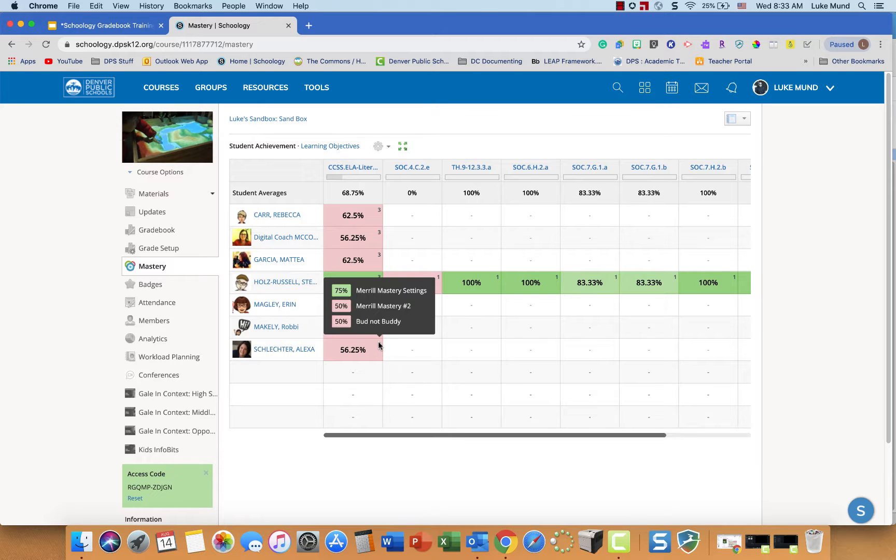
pyautogui.moveTo(379, 236)
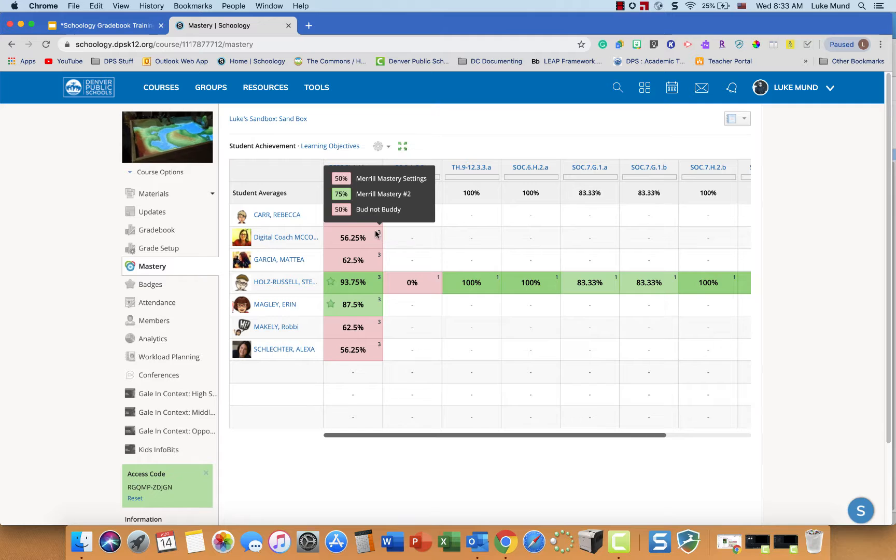
pyautogui.click(354, 171)
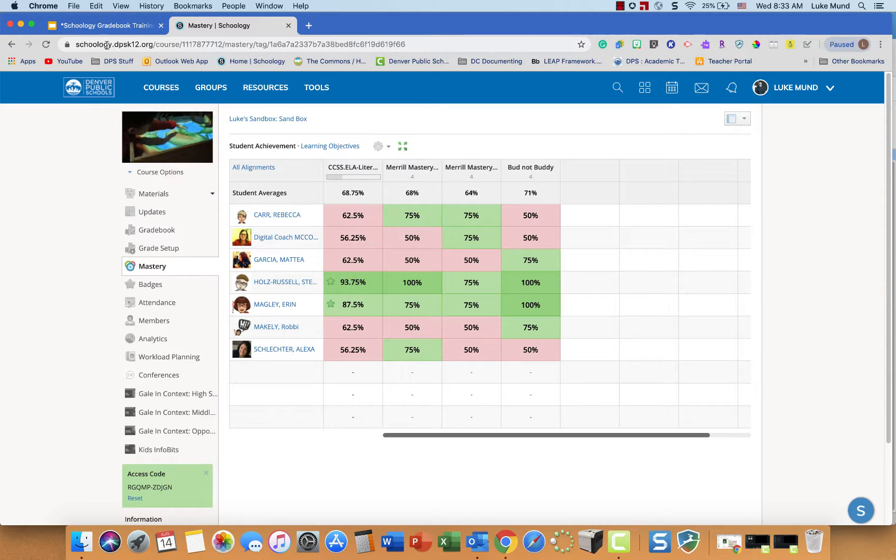
# - Switch to the Schoology Gradebook Training slide deck in Google Slides and show the closing Questions? slide
pyautogui.click(108, 26)
pyautogui.click(66, 482)
pyautogui.scroll(-3, 67, 482)
pyautogui.click(66, 482)
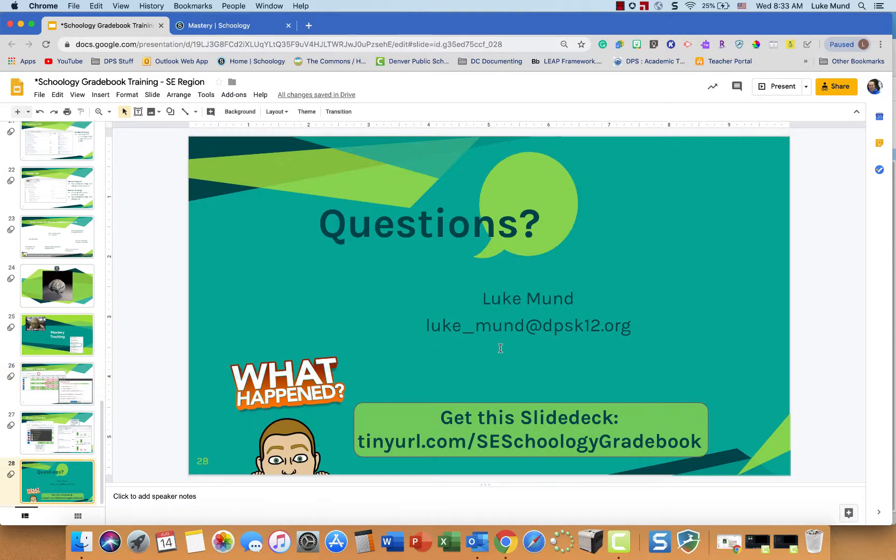